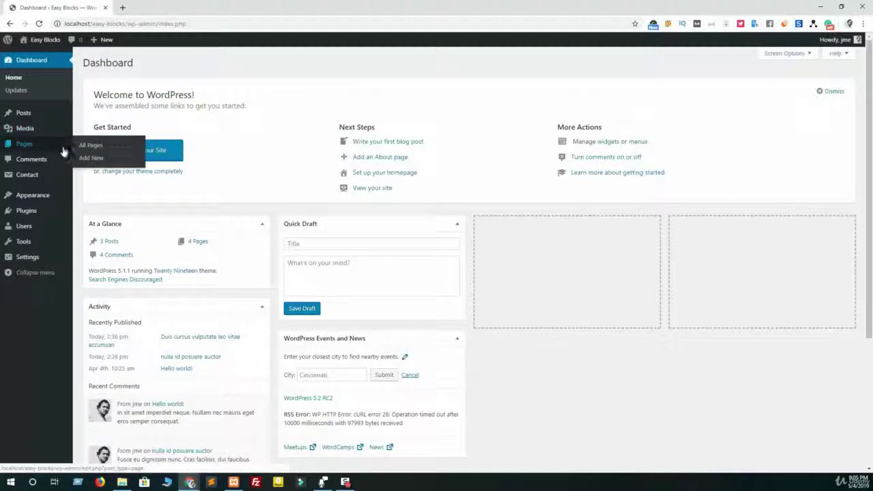
Step: Create a new page titled "Widgets" and insert a Latest Posts block below the title
click(85, 156)
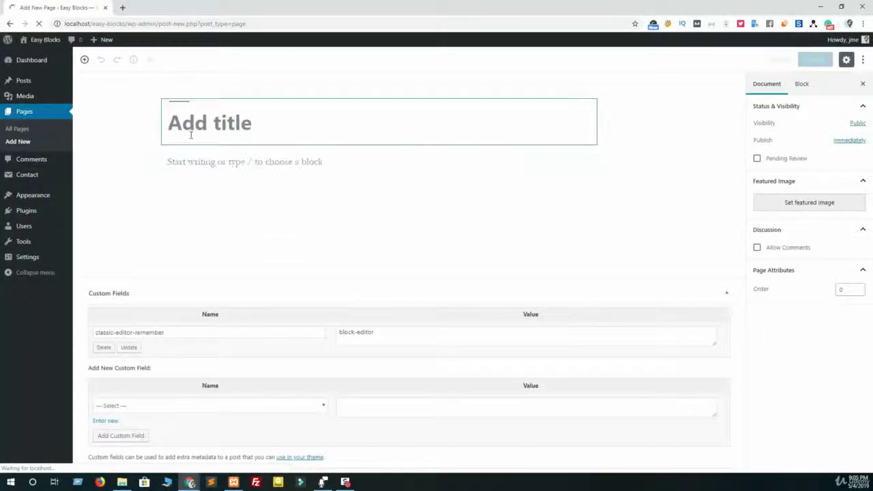
text(Widgets)
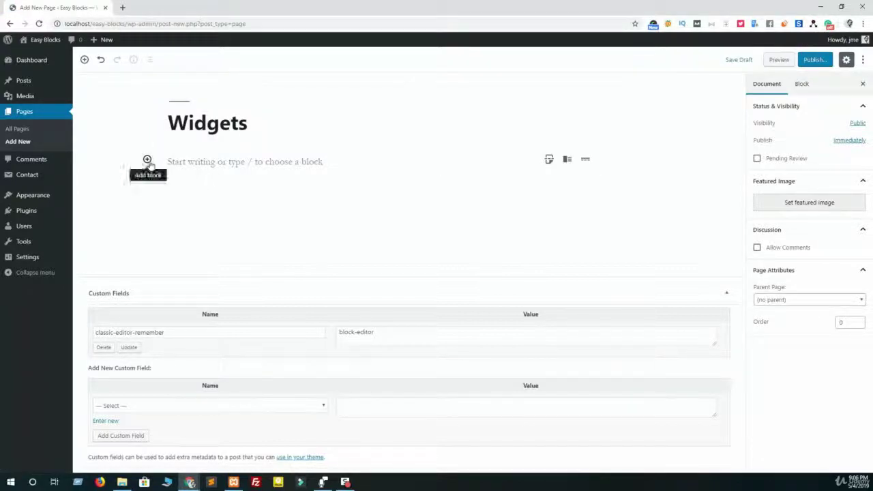
click(146, 159)
scroll(203, 287, down, 2)
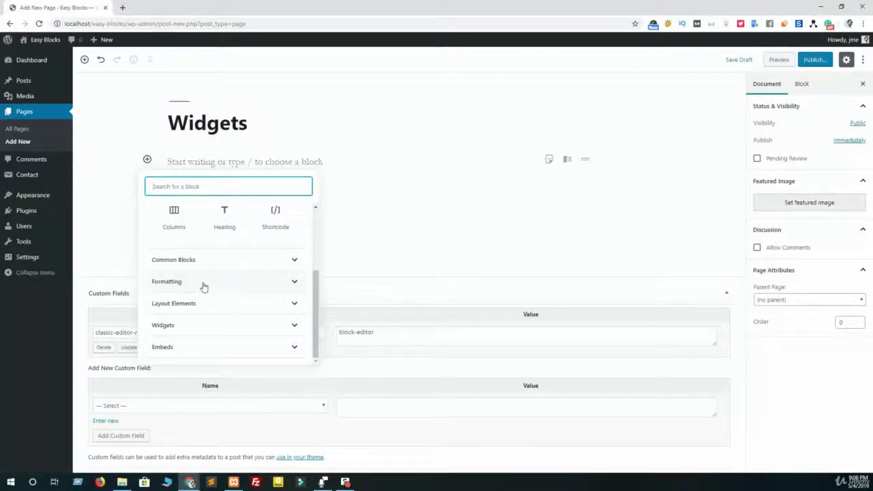
click(194, 326)
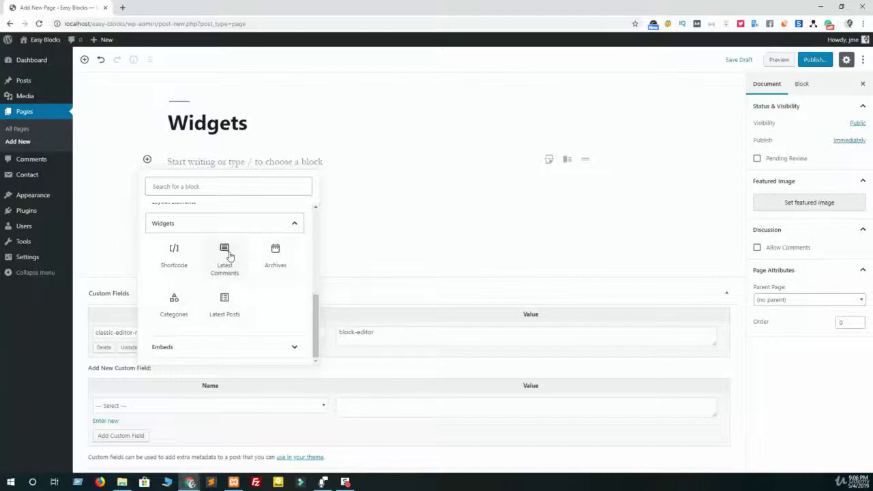
click(218, 308)
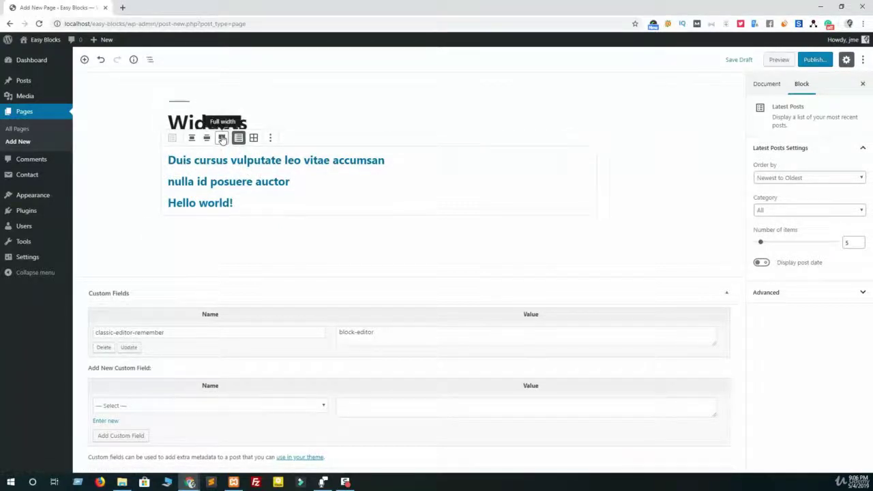
Step: Try full width and wide width on the Latest Posts block, settle on center alignment, and display the posts as a grid
click(222, 139)
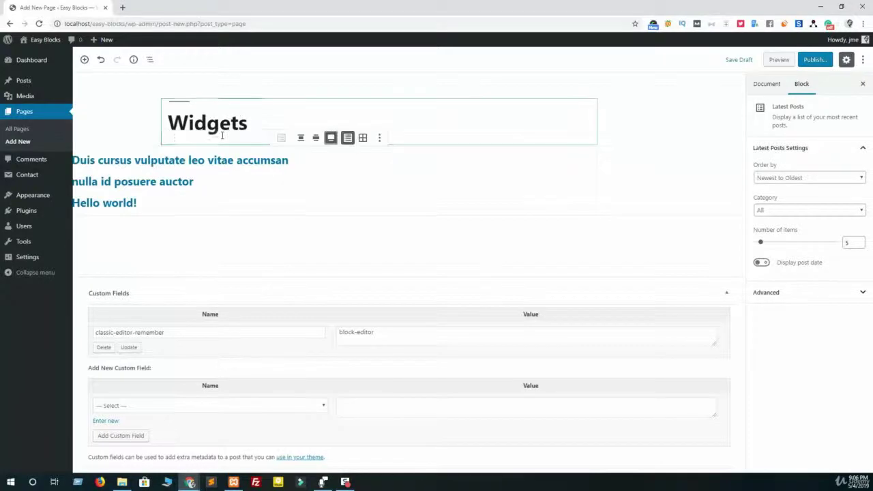
click(315, 139)
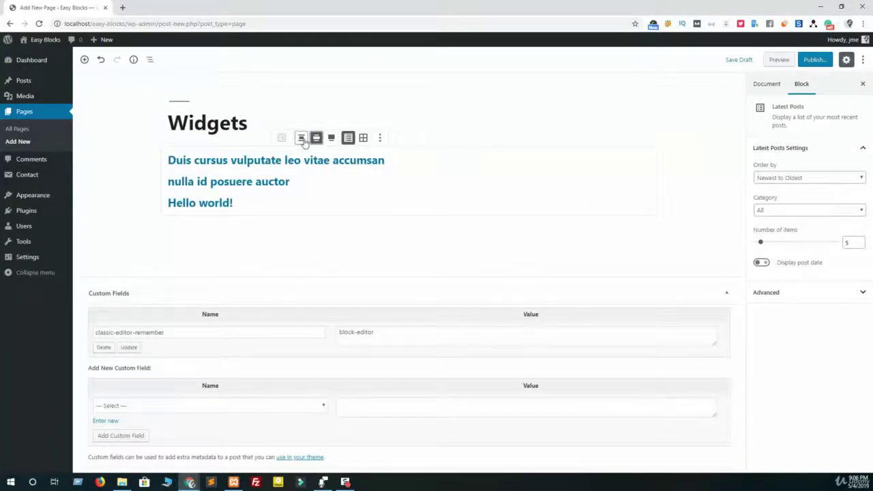
click(302, 139)
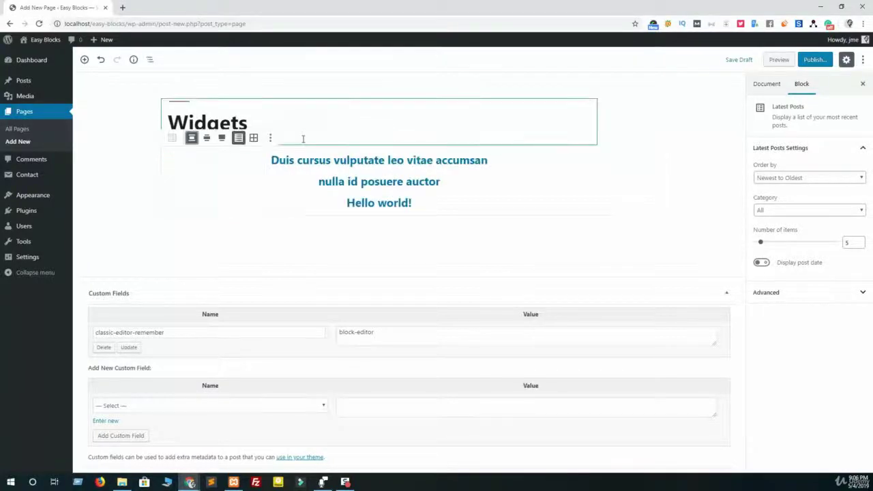
click(253, 138)
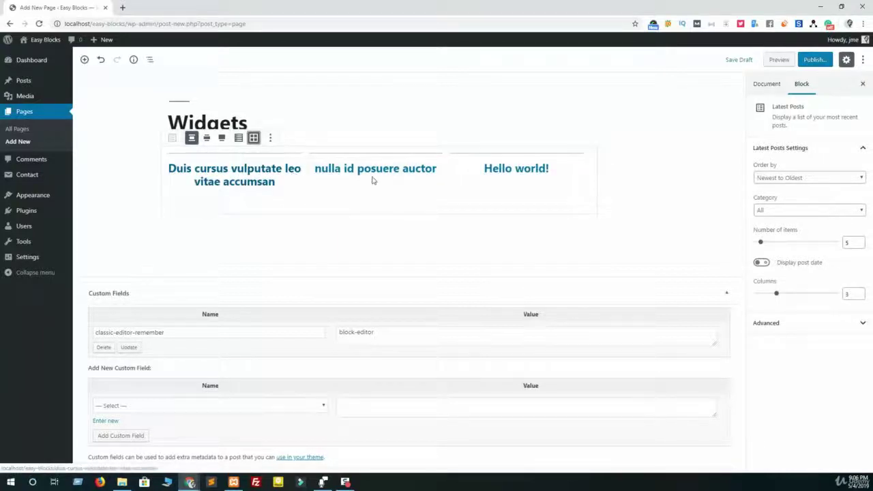
Step: Check the post order options, filter the latest posts by the Food category, and set the category back to All
click(786, 210)
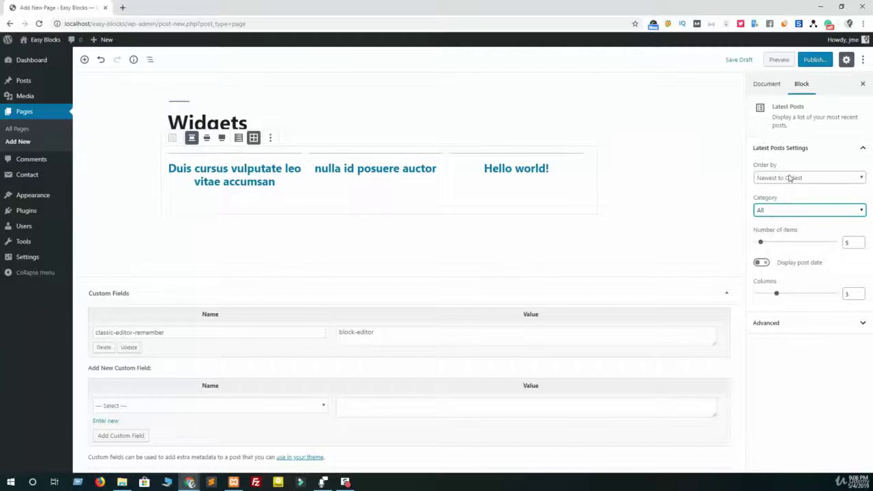
click(791, 177)
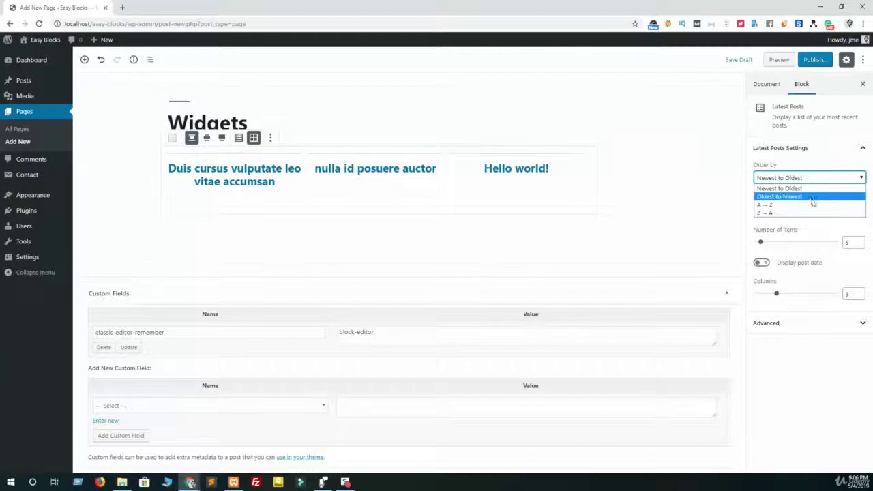
click(792, 178)
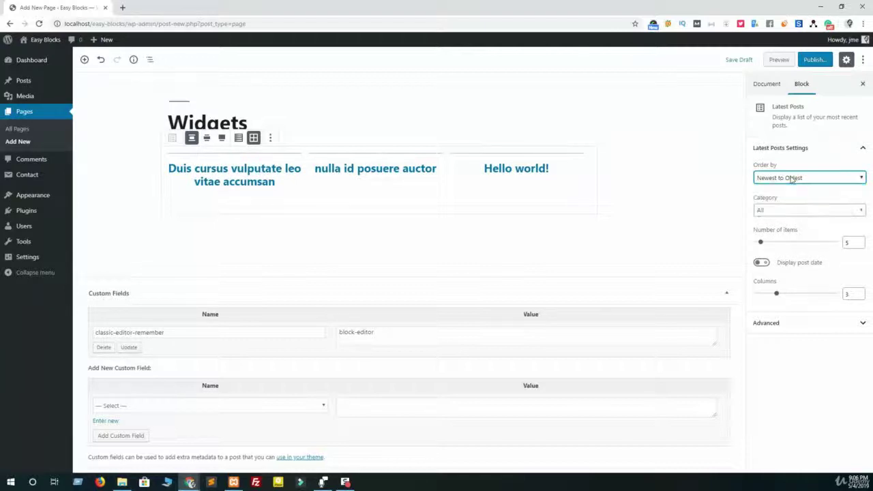
click(784, 211)
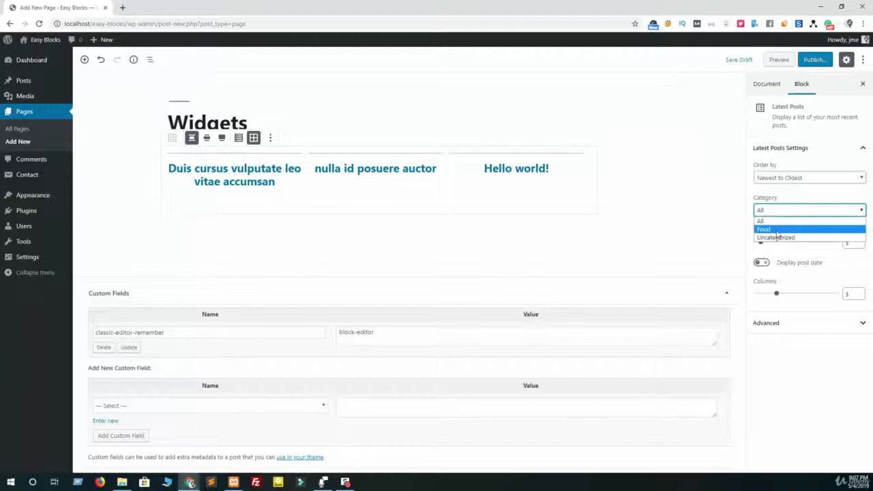
click(778, 234)
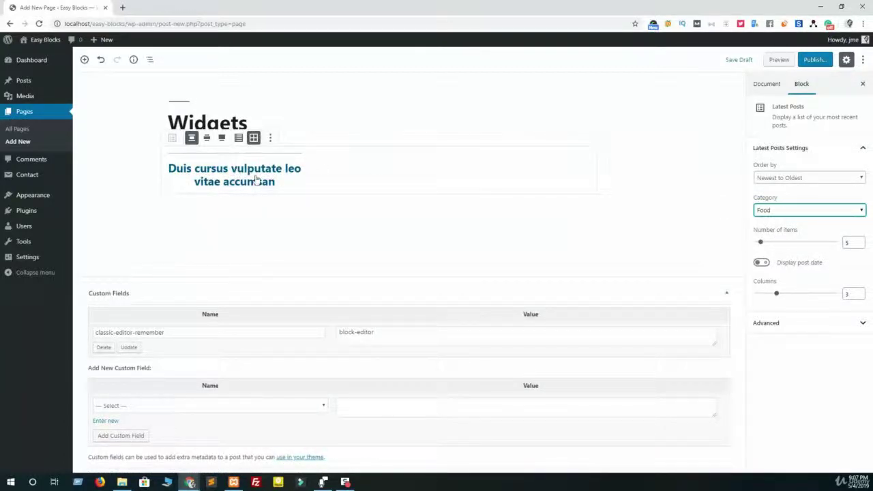
click(763, 210)
click(767, 219)
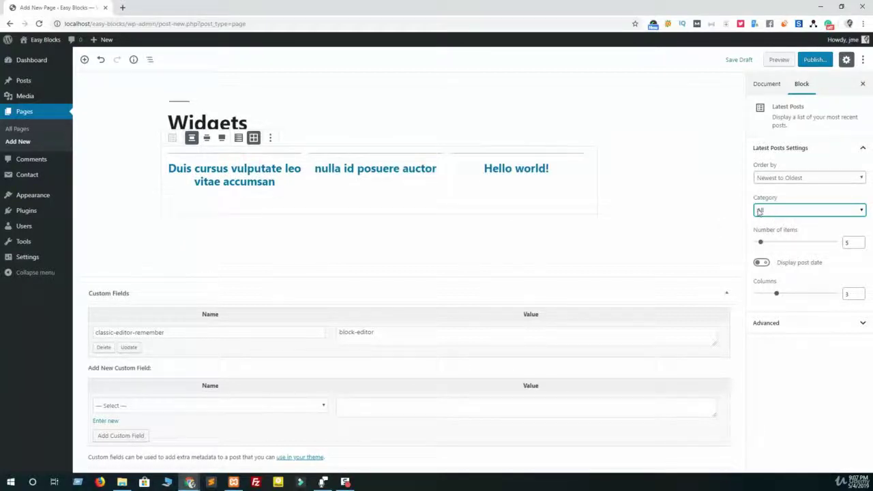
Step: Set the Latest Posts number of items to 33 and turn on the post date display
click(775, 248)
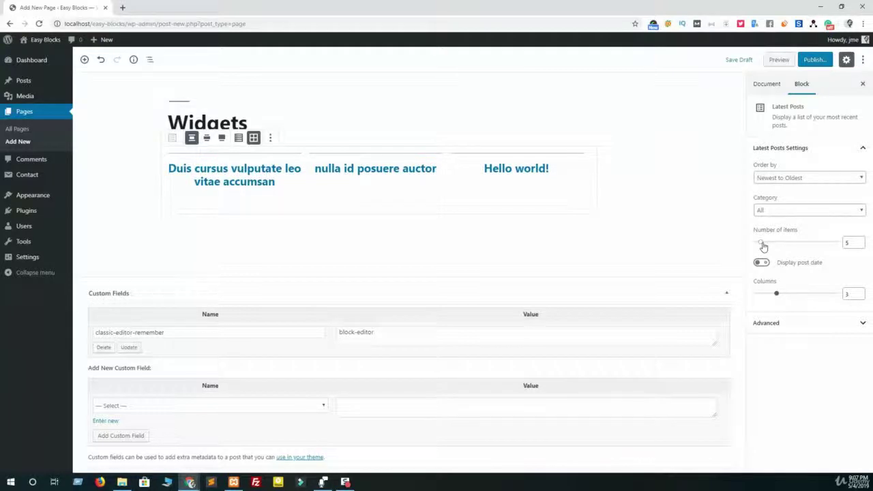
drag(761, 242, 778, 246)
click(761, 266)
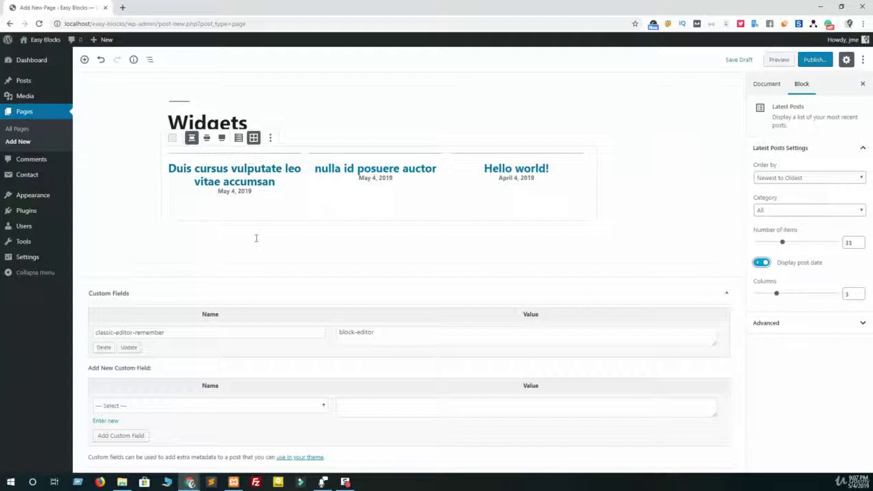
Step: Insert a Latest Comments block below the Latest Posts block and look over the listed comments
click(200, 234)
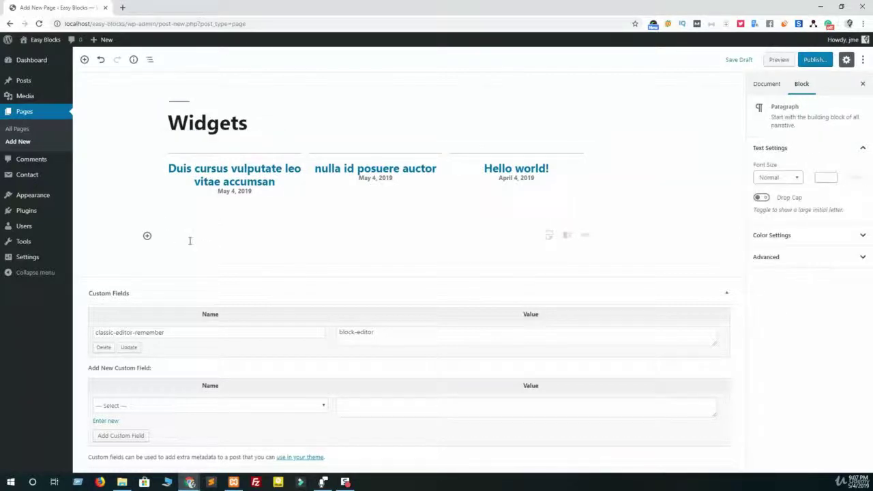
click(147, 235)
scroll(199, 368, down, 5)
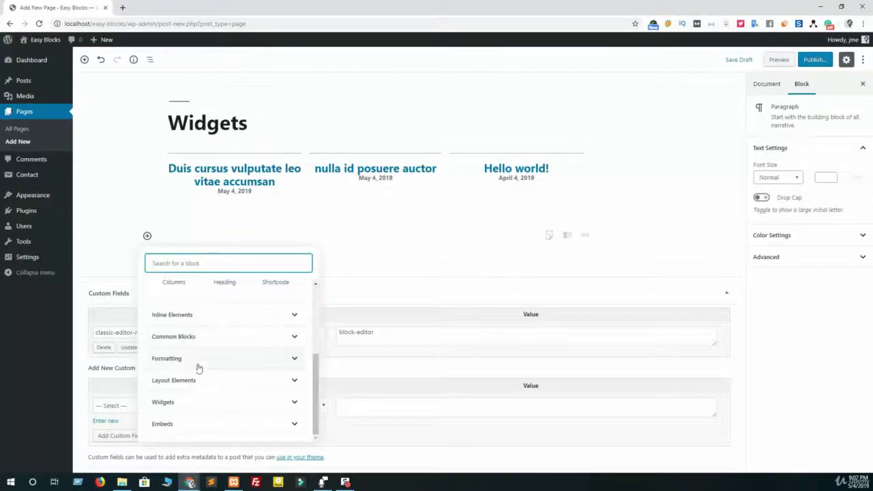
click(195, 403)
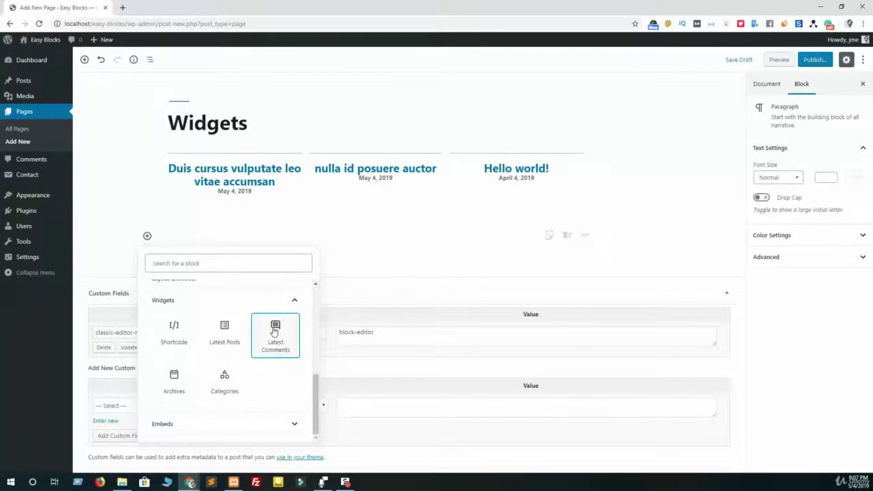
click(274, 331)
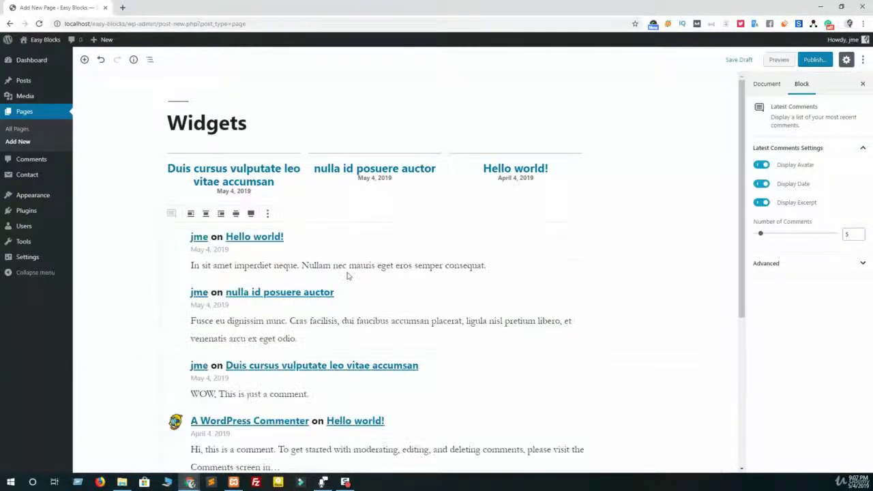
scroll(278, 259, down, 3)
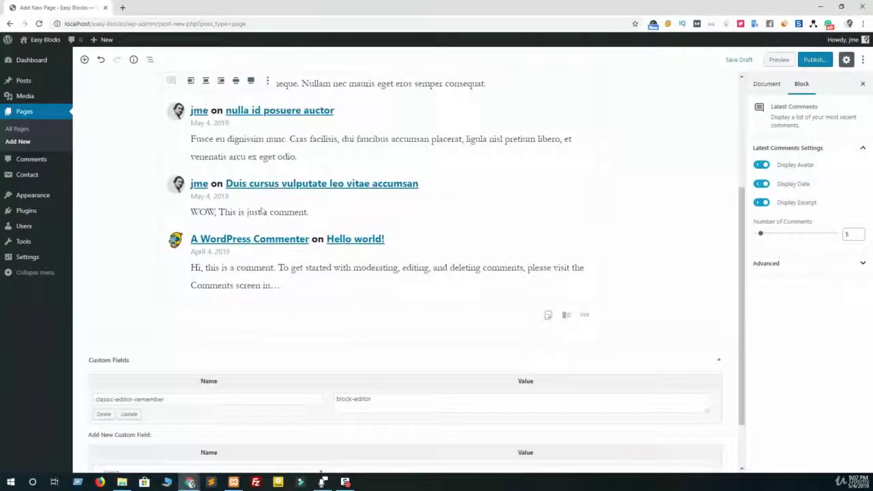
scroll(278, 259, up, 3)
scroll(269, 308, down, 3)
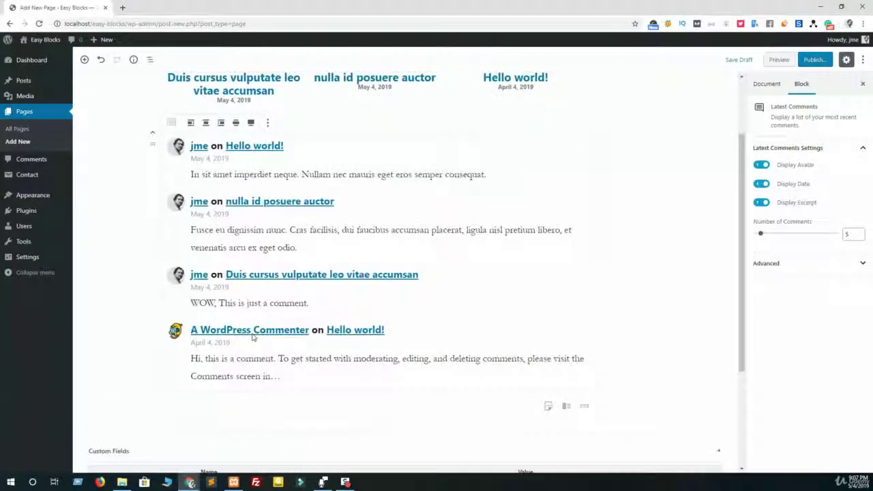
scroll(204, 204, up, 3)
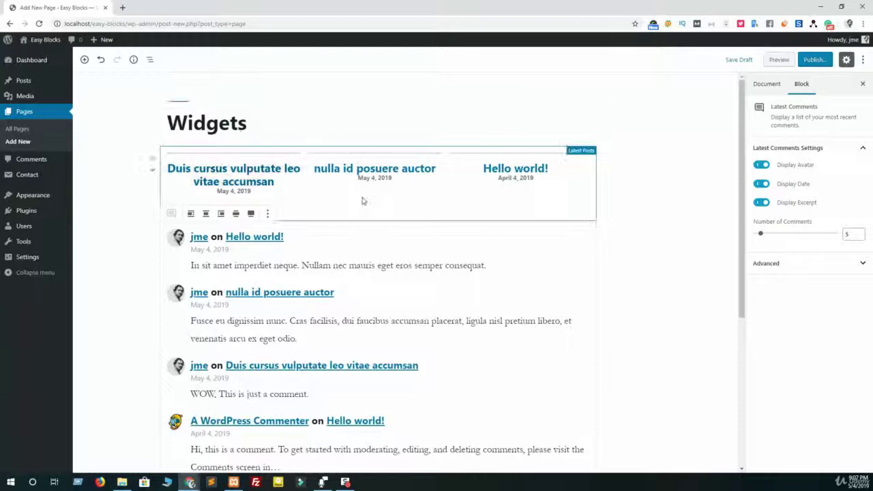
Step: Turn off the avatar, date and excerpt in the Latest Comments block, and turn all three back on
click(765, 167)
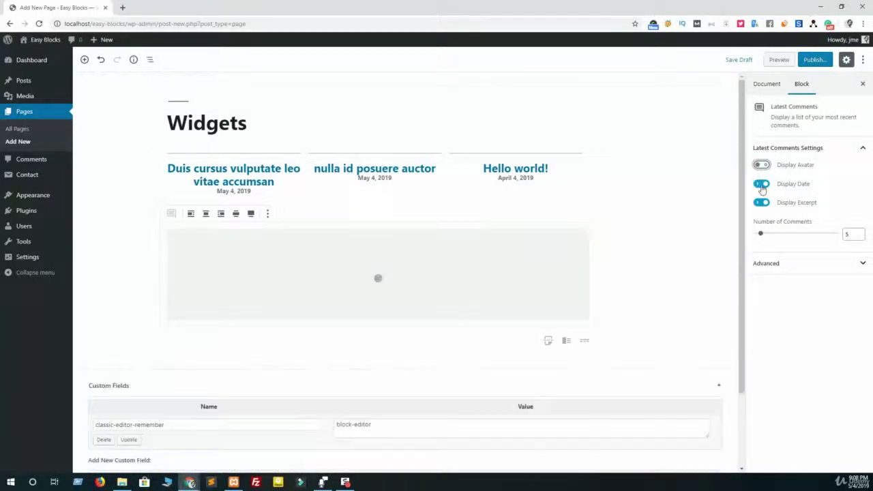
click(762, 184)
click(761, 204)
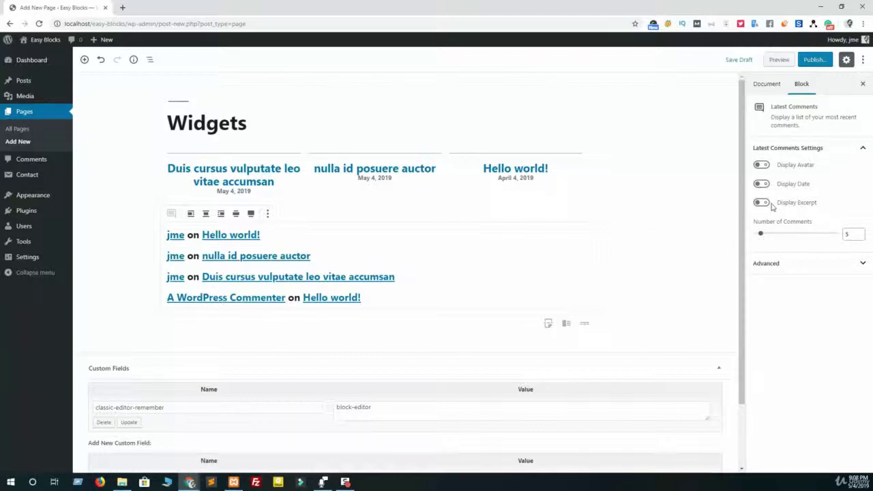
click(761, 184)
click(761, 164)
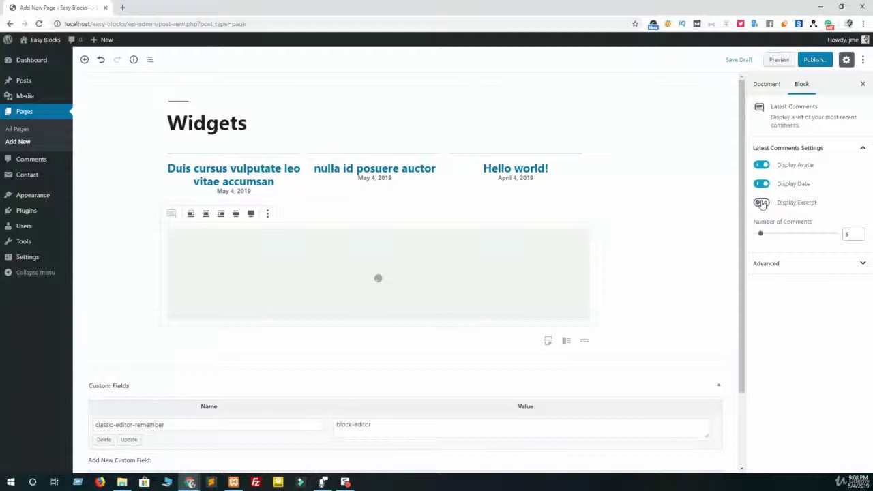
click(761, 202)
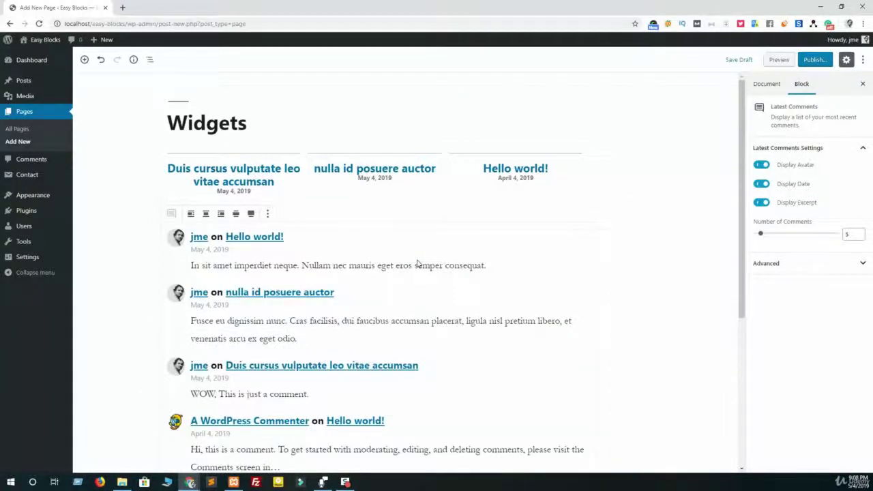
Step: Insert an Archives block below the Latest Comments block, with post counts shown and the archive displayed as a dropdown
scroll(418, 263, down, 5)
click(154, 326)
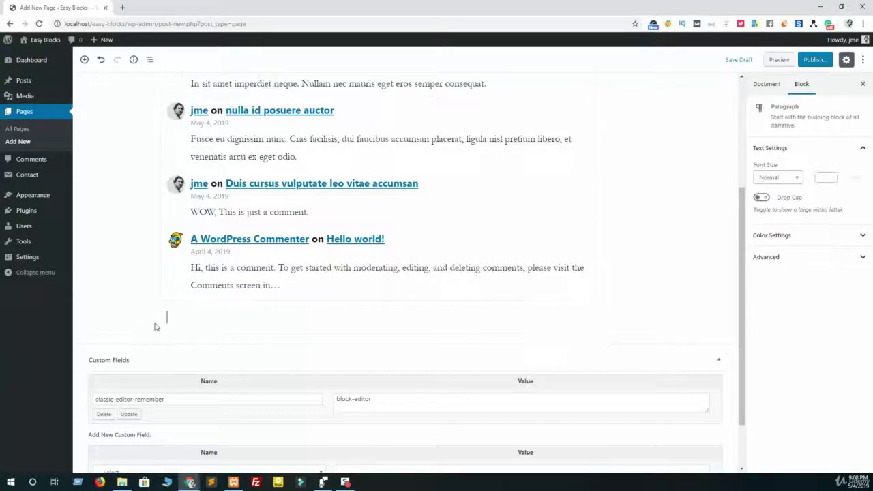
click(146, 315)
scroll(194, 277, down, 3)
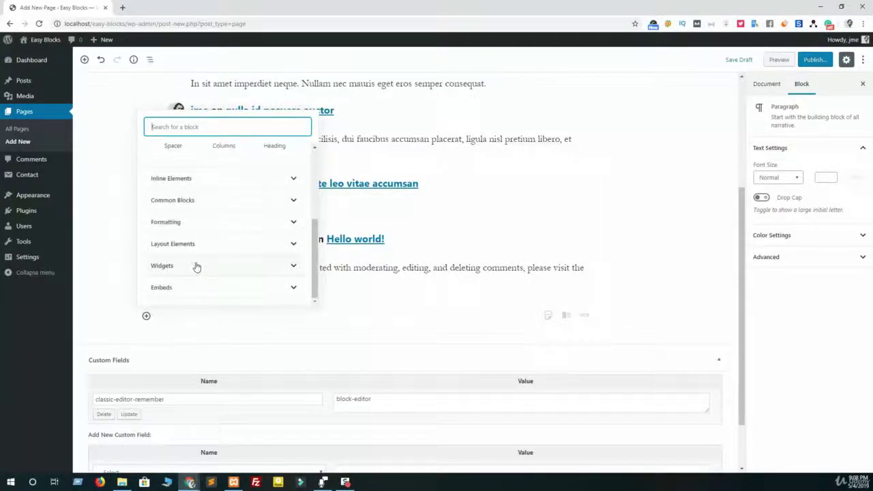
click(197, 267)
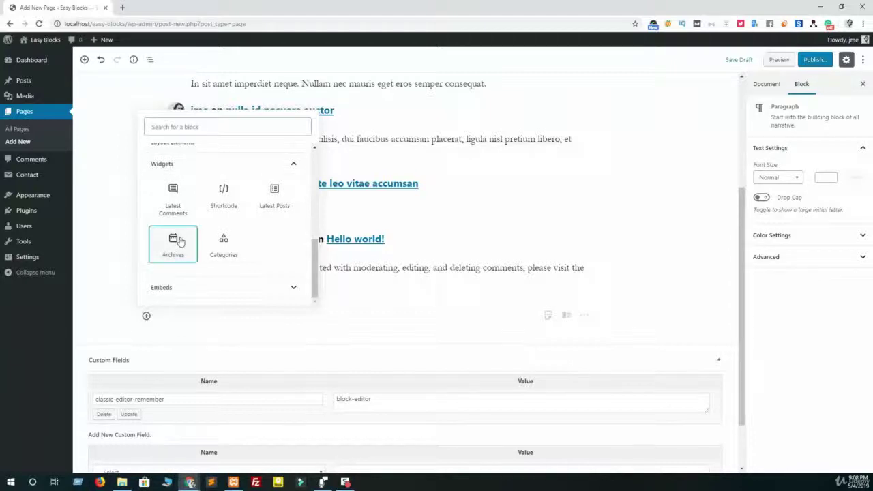
click(176, 241)
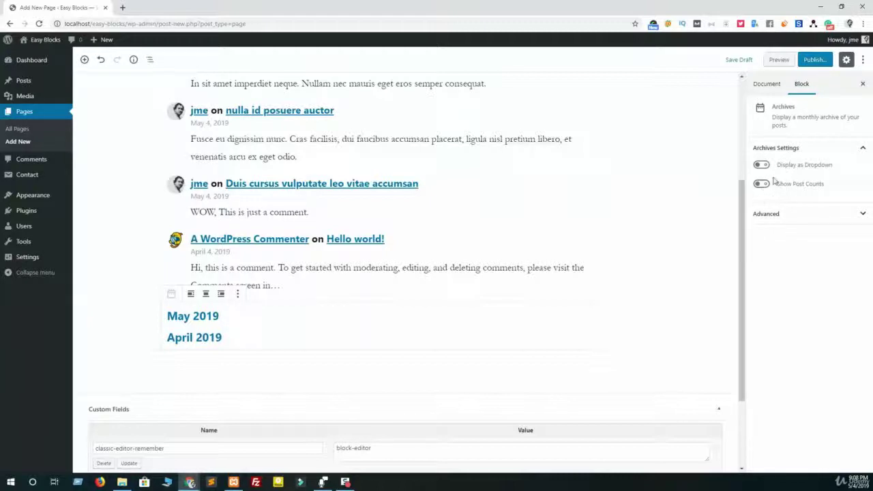
click(762, 186)
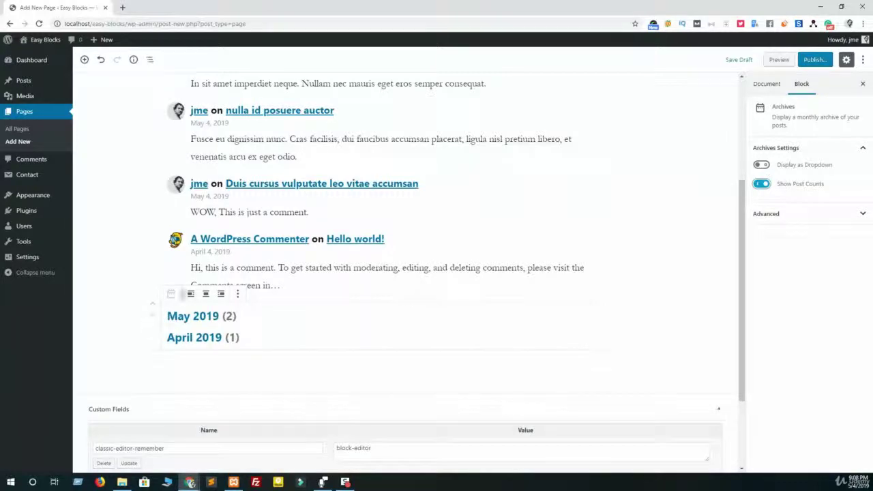
click(760, 165)
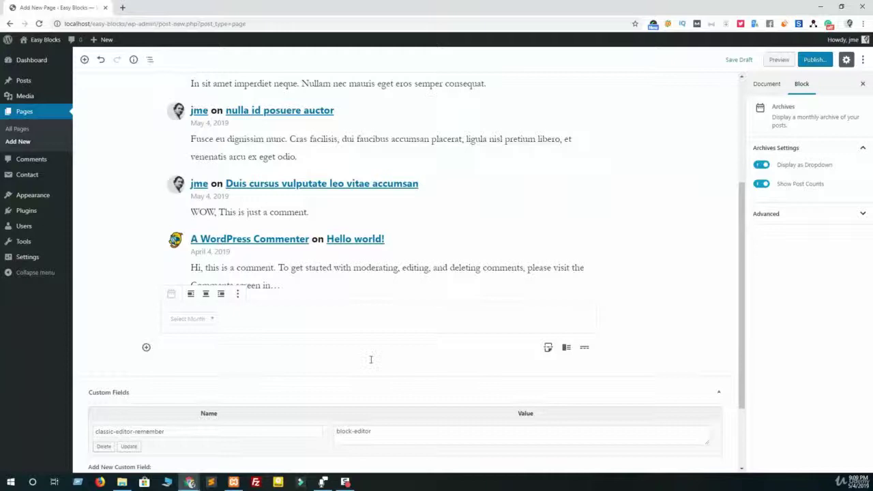
Step: Insert a Categories block from the widget blocks below the Archives block
click(143, 356)
click(146, 349)
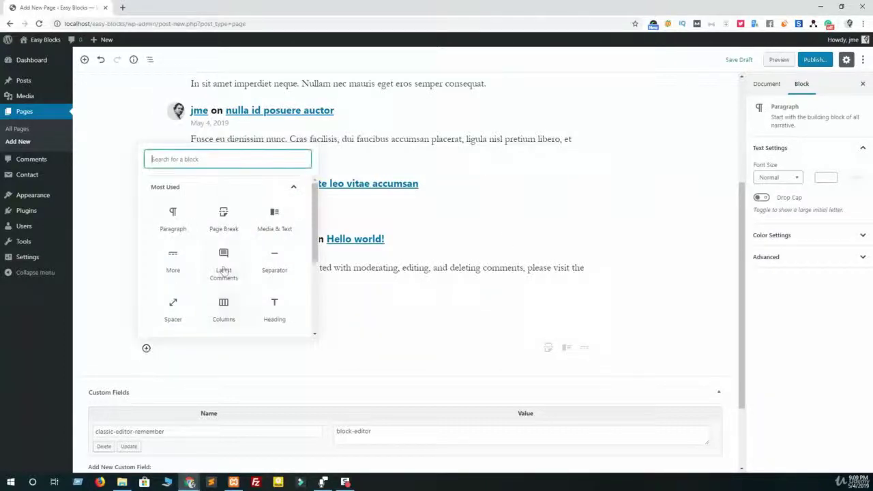
scroll(213, 286, down, 5)
click(192, 307)
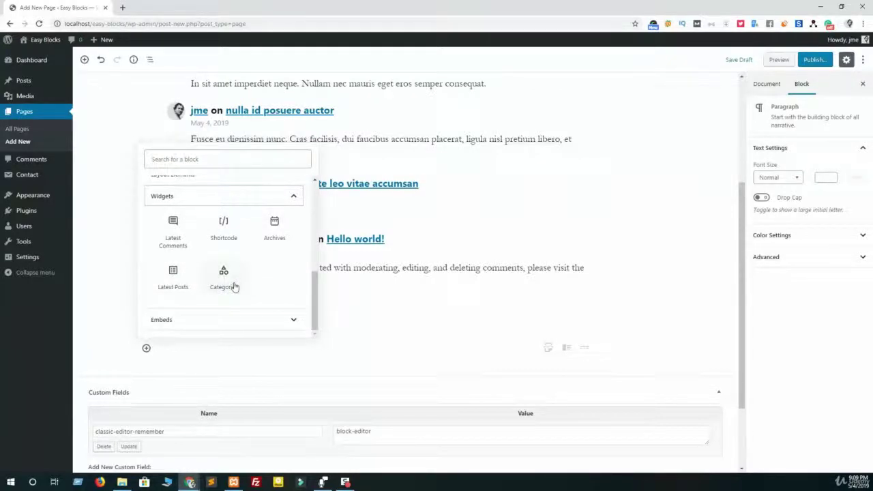
click(228, 281)
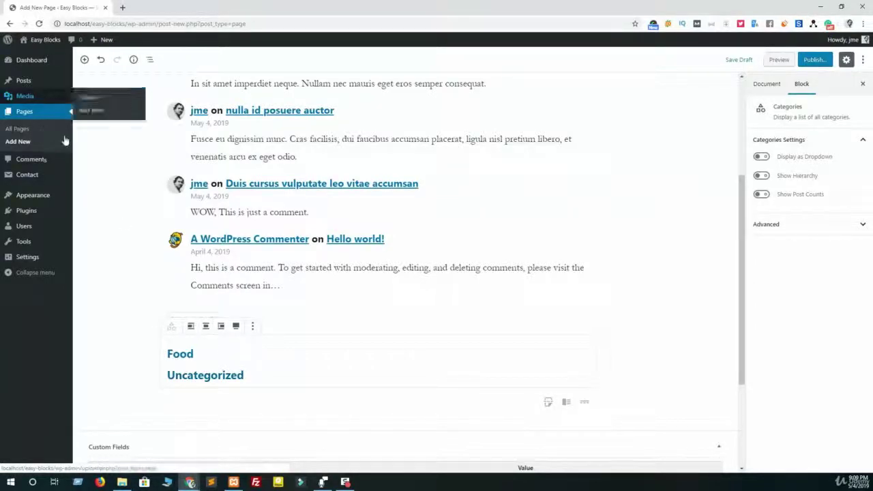
Step: Open the site's post categories in a new tab to check them, and return to the page editor
mouse_move(35, 79)
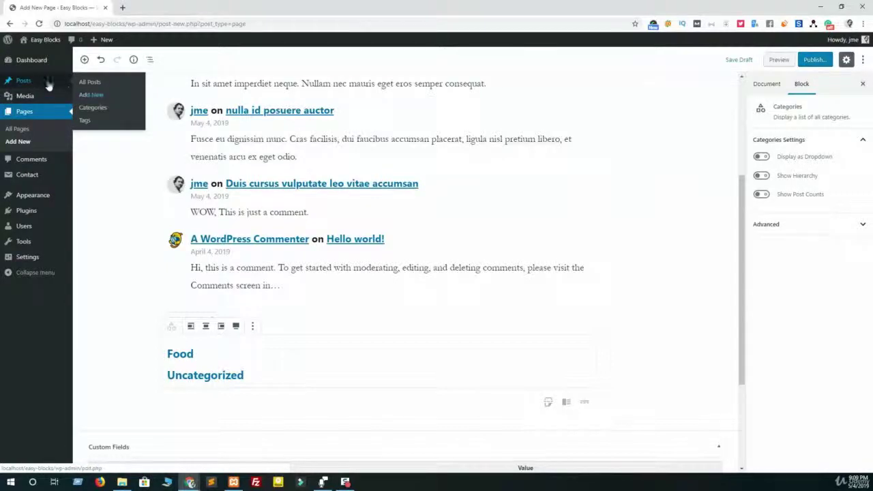
middle_click(140, 100)
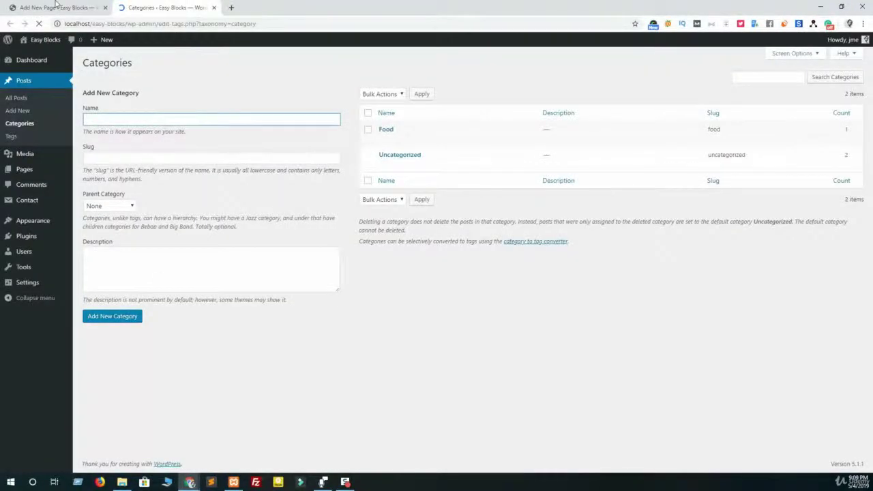
click(56, 4)
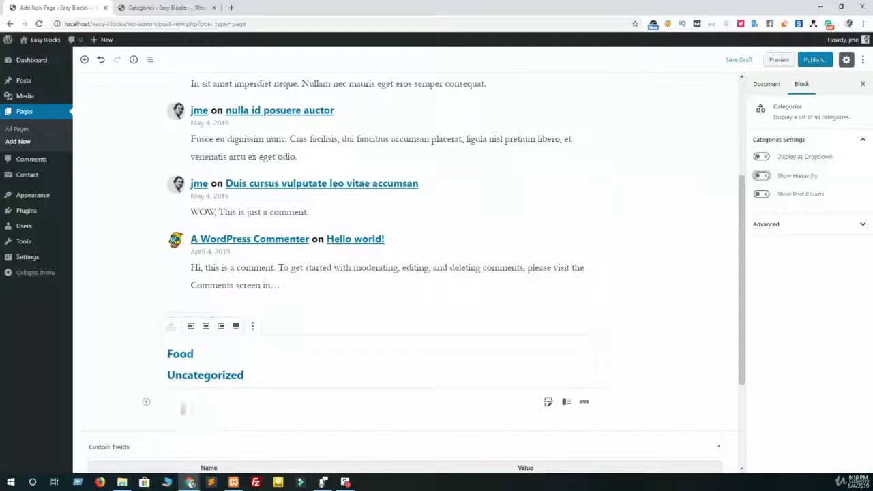
Step: Insert a Shortcode block from the widget blocks below the Categories block
click(170, 402)
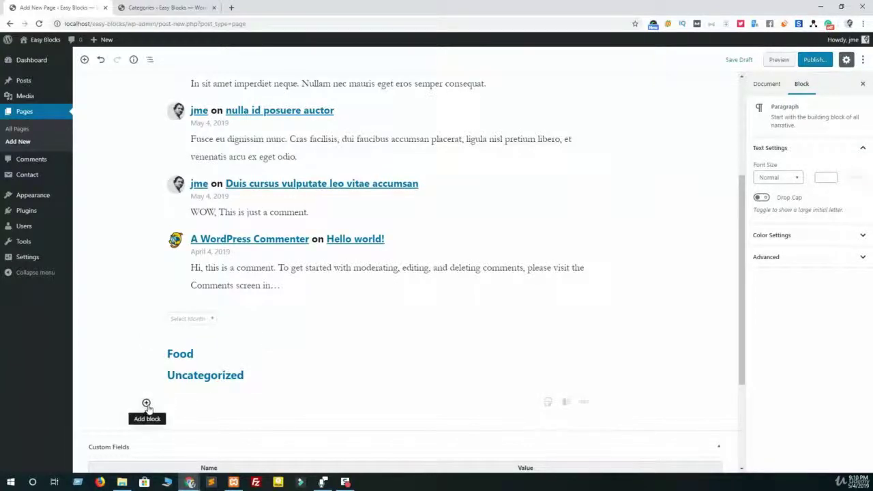
click(146, 403)
scroll(197, 357, down, 5)
click(198, 353)
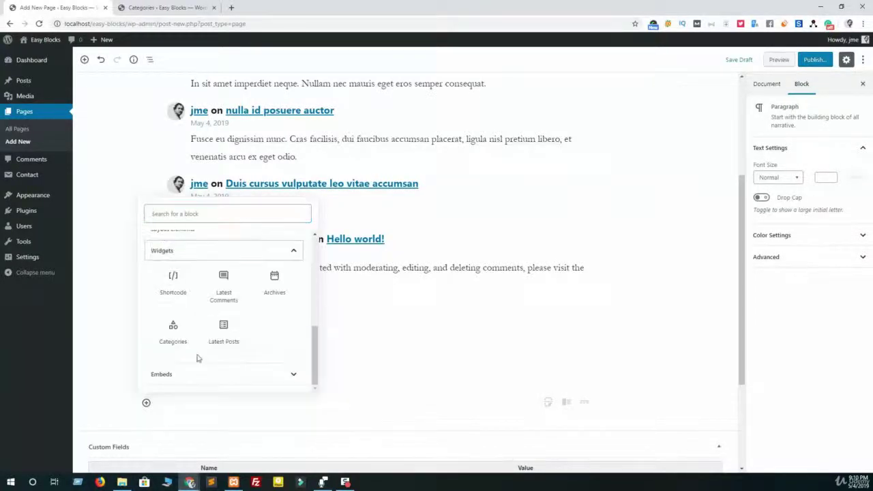
click(174, 279)
Step: Open the contact forms list in a new tab and copy the shortcode of Contact form 1
mouse_move(96, 177)
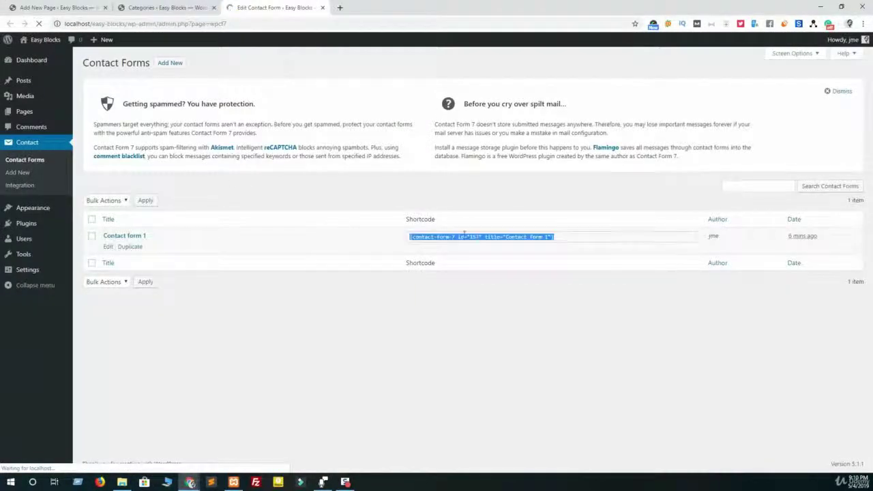
right_click(474, 243)
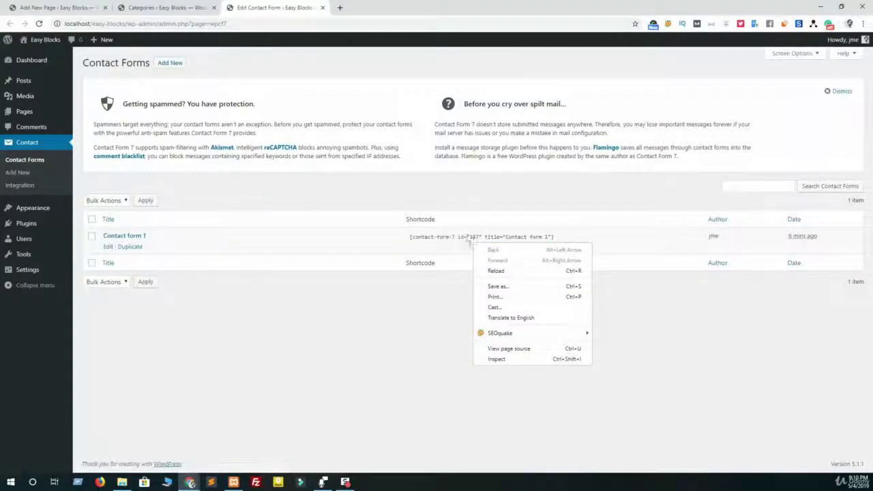
click(468, 242)
right_click(466, 239)
click(487, 245)
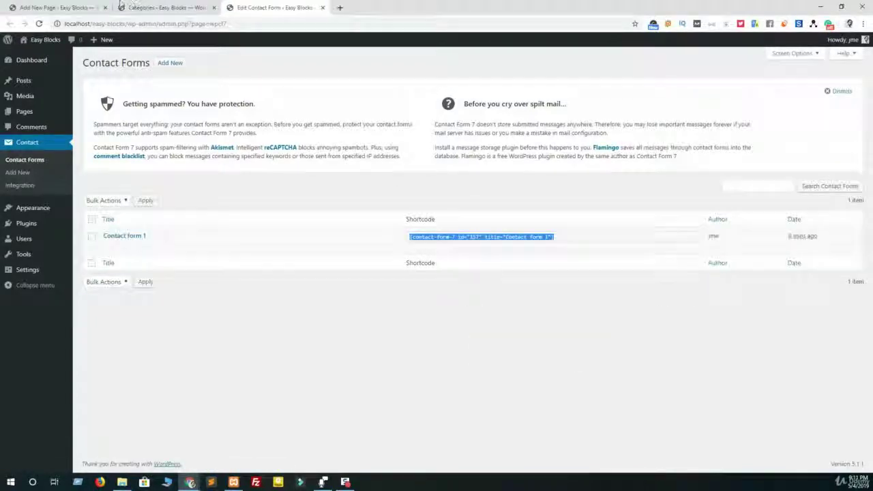
Step: Return to the page editor and paste the Contact form 1 shortcode into the Shortcode block
key(ctrl+Page_Up)
key(ctrl+Page_Up)
click(249, 410)
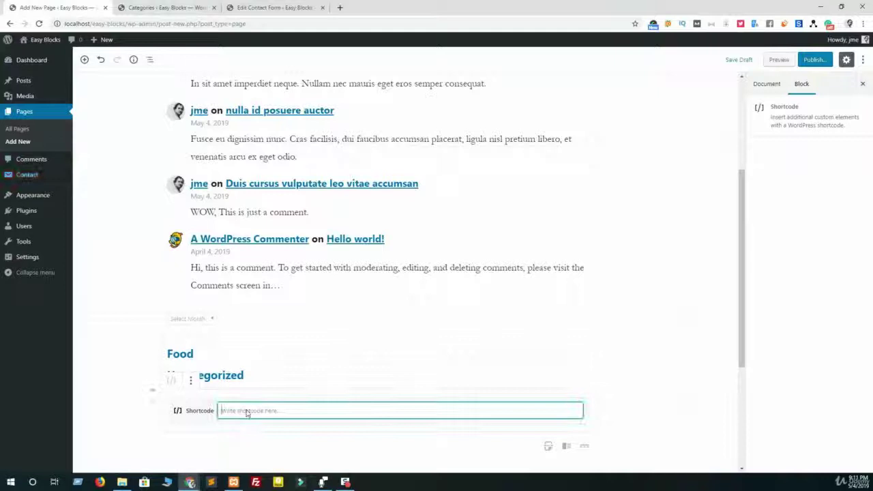
right_click(250, 409)
click(282, 349)
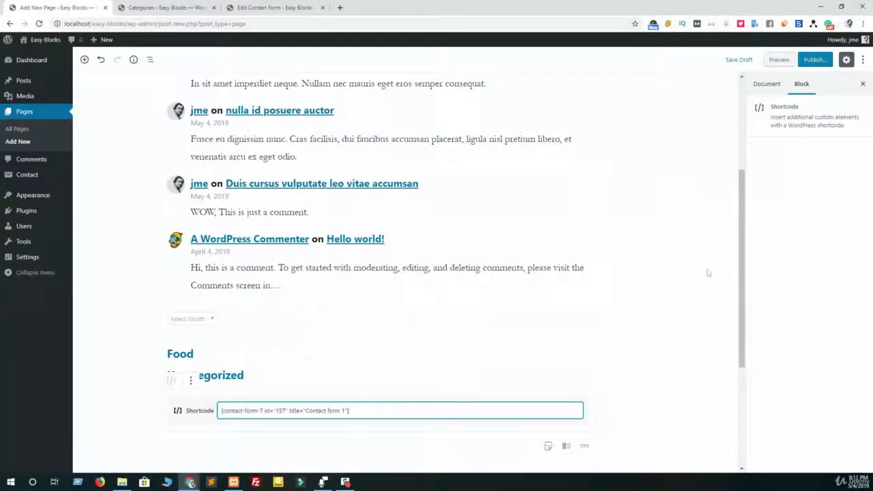
Step: Publish the Widgets page and look over its blocks in the editor
click(810, 61)
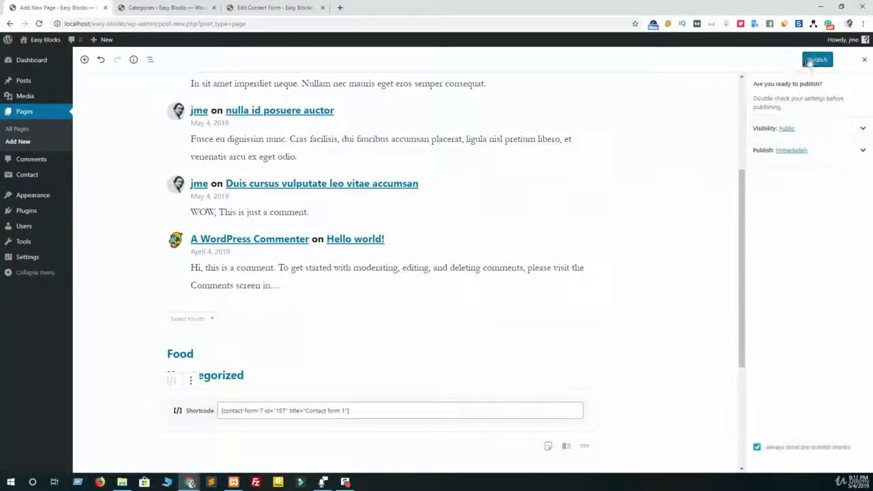
click(813, 60)
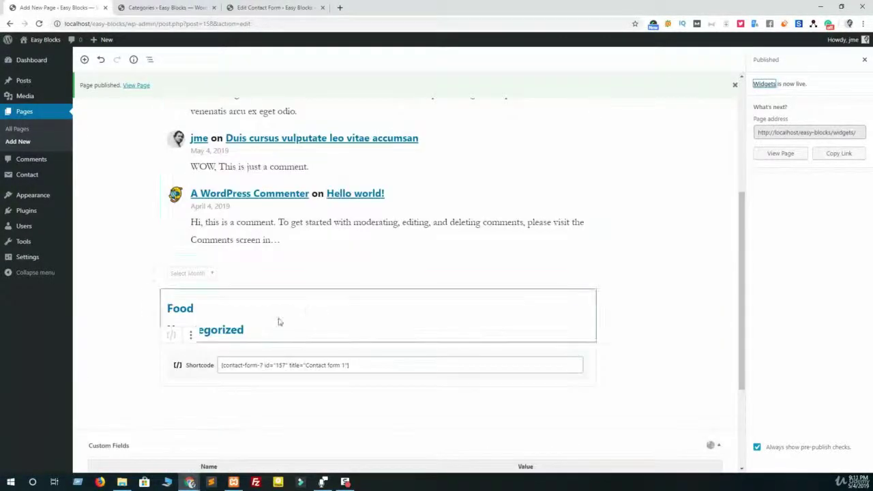
scroll(279, 321, up, 4)
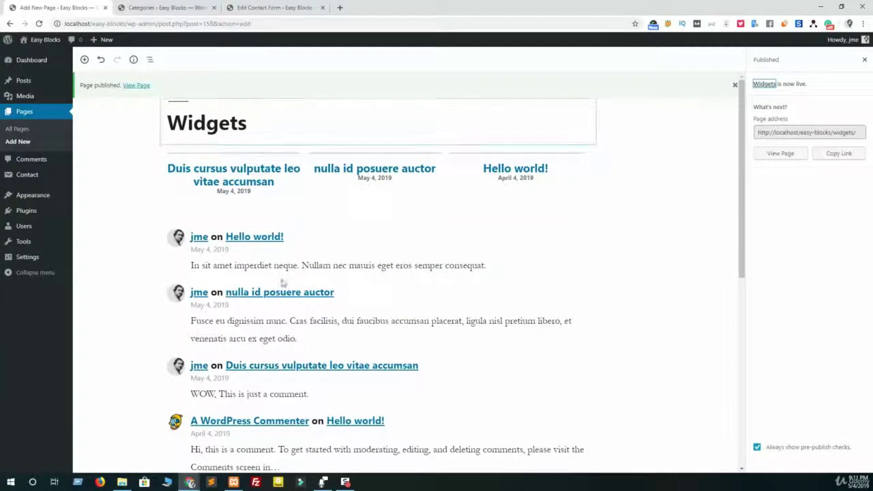
scroll(189, 335, down, 3)
scroll(189, 335, up, 3)
scroll(164, 205, down, 1)
Step: View the published Widgets page in a new tab and examine the posts, comments, archive dropdown and categories
right_click(143, 91)
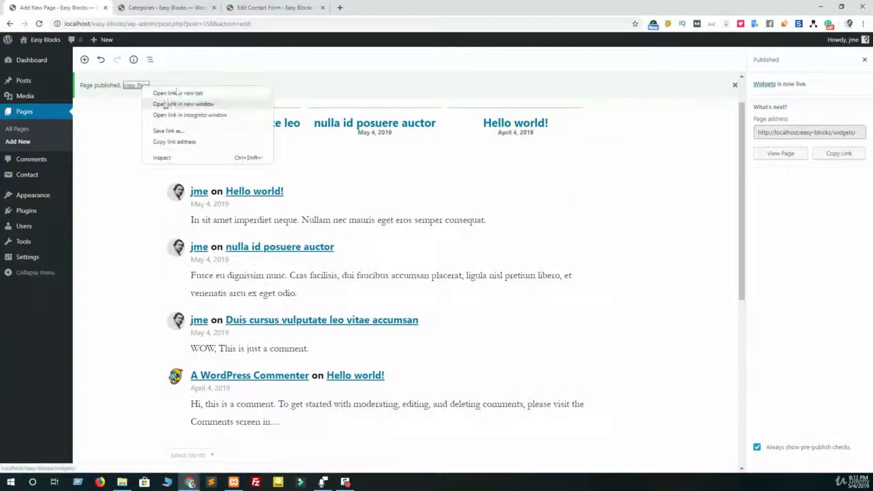
click(175, 96)
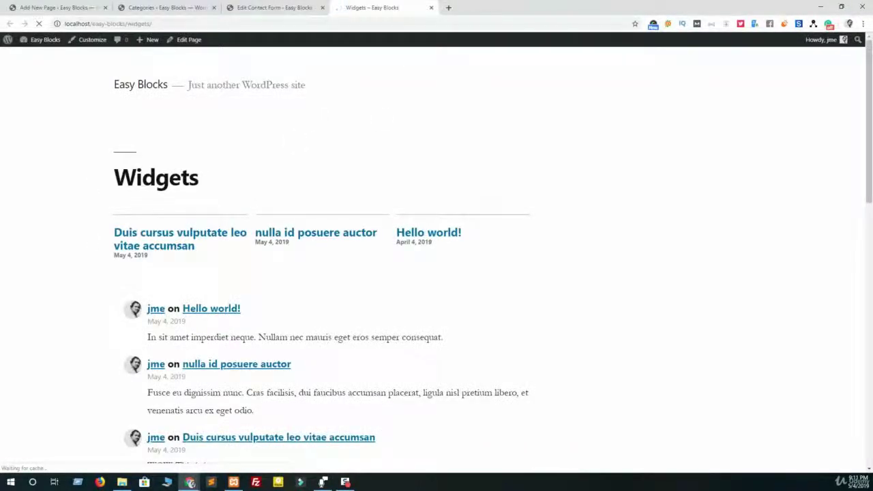
scroll(227, 220, down, 2)
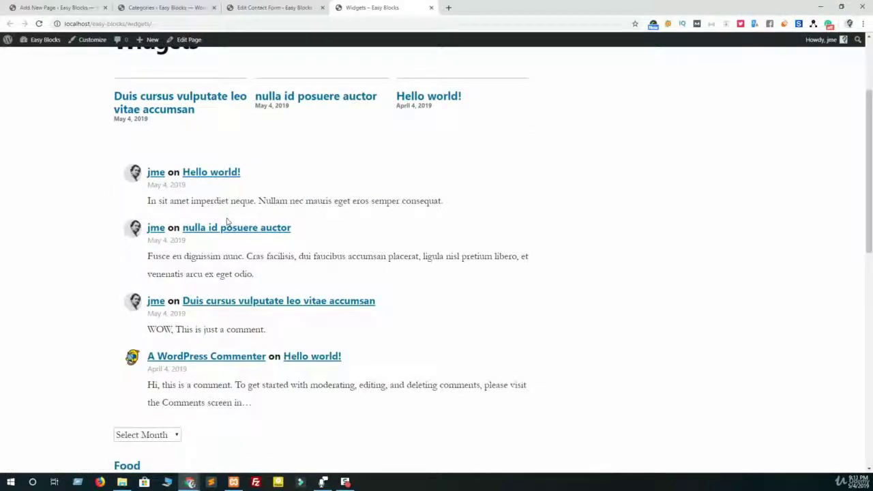
scroll(209, 253, down, 3)
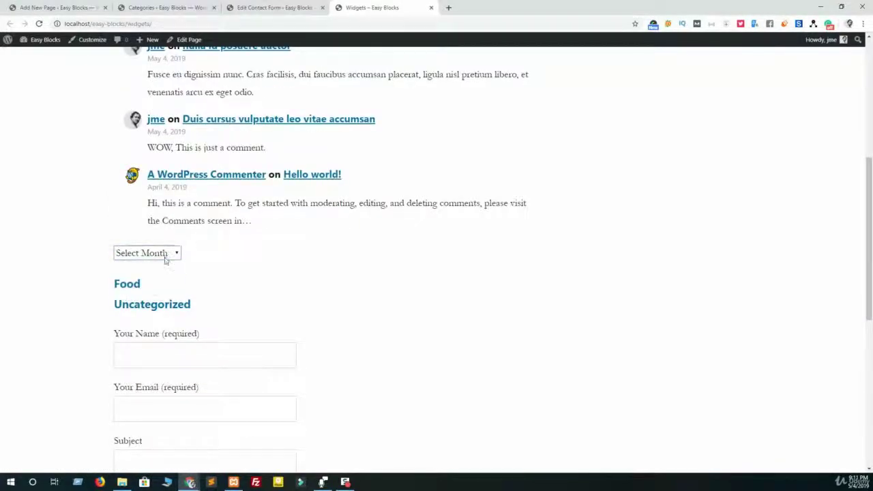
scroll(160, 317, down, 3)
Step: Check the name, email, subject and message fields of the contact form on the published page without filling them in
click(167, 175)
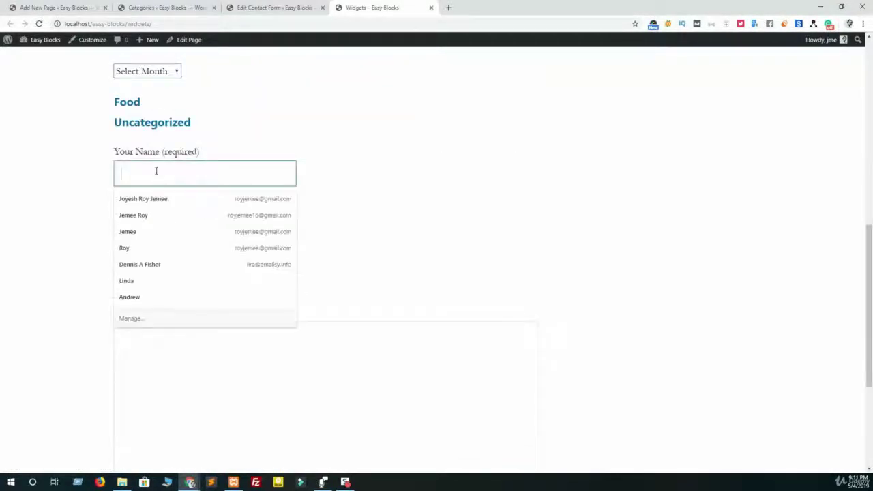
click(51, 229)
click(130, 225)
click(191, 308)
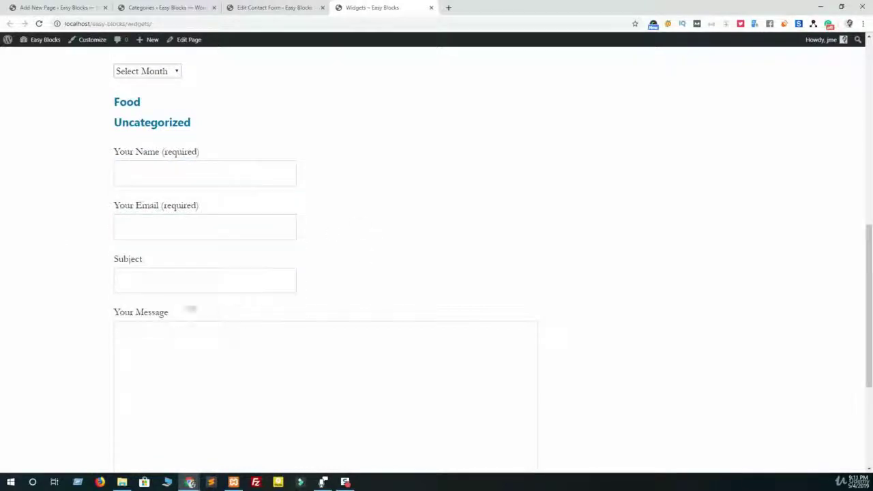
scroll(214, 237, down, 3)
click(214, 237)
scroll(171, 316, up, 4)
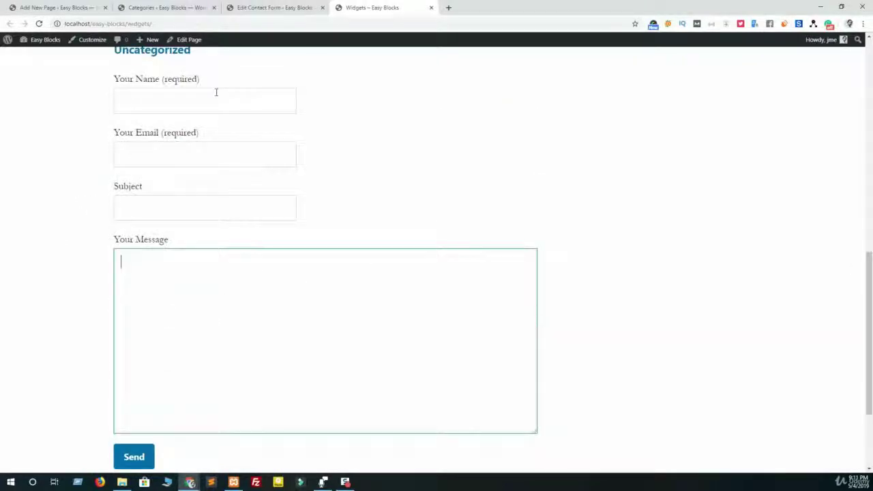
scroll(227, 60, up, 1)
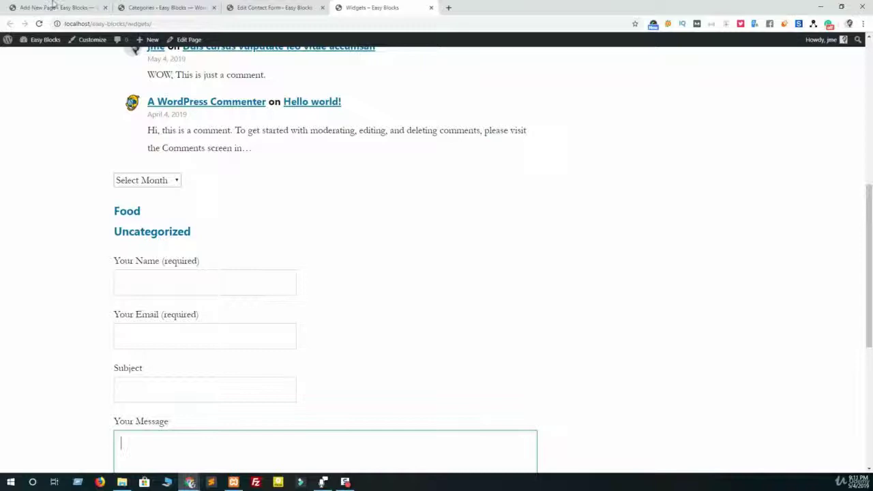
scroll(405, 292, up, 5)
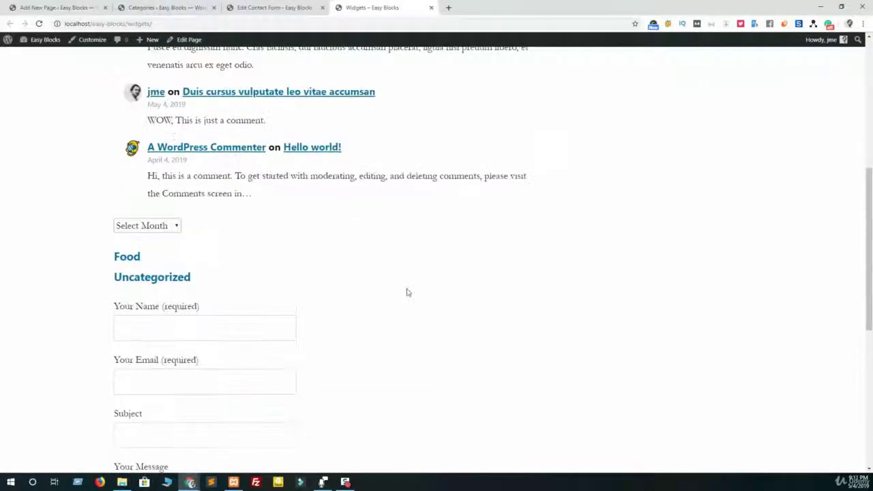